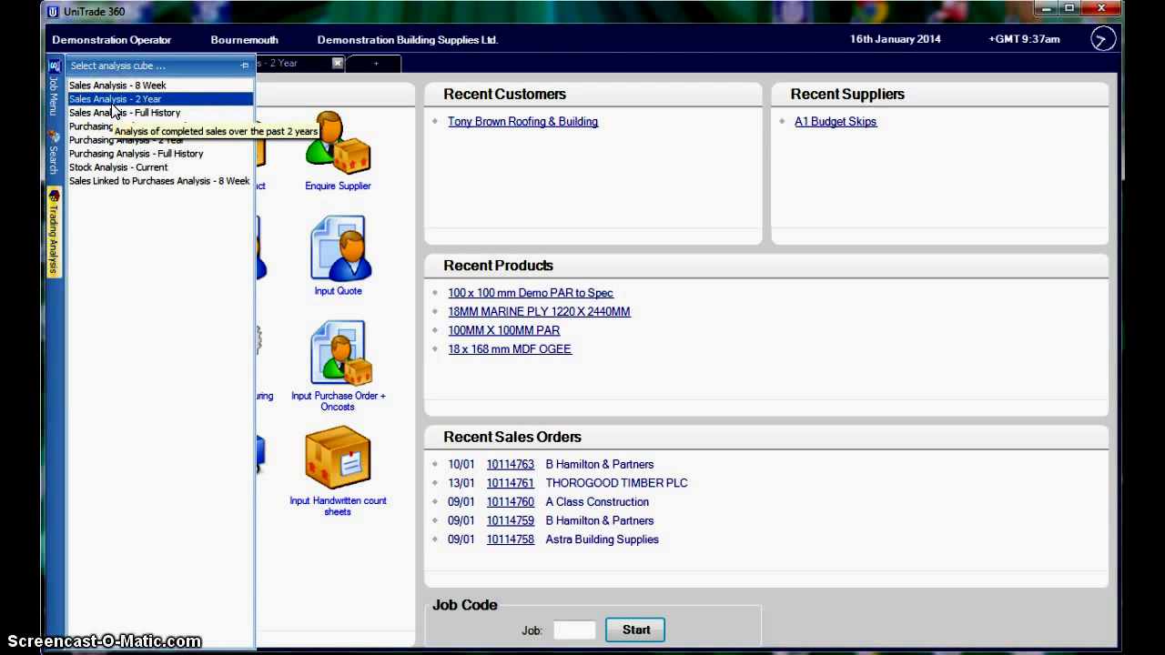
- Look over the available trading analysis cubes and bring up the Sales Analysis - 2 Year pivot grid
left_click(112, 107)
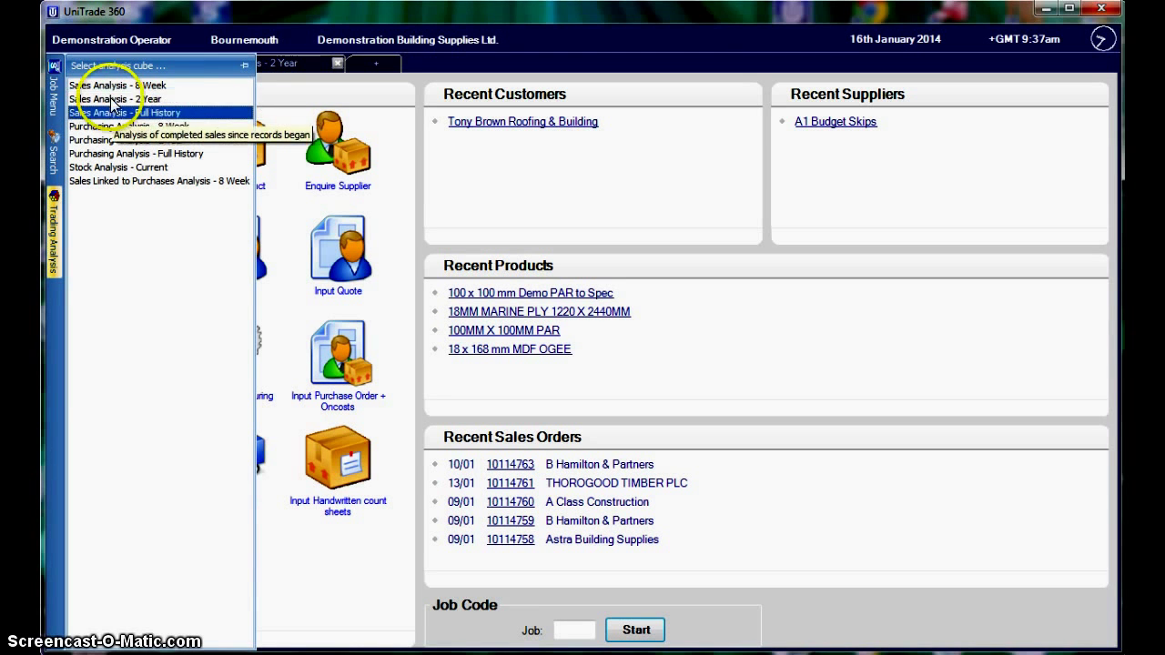
left_click(111, 181)
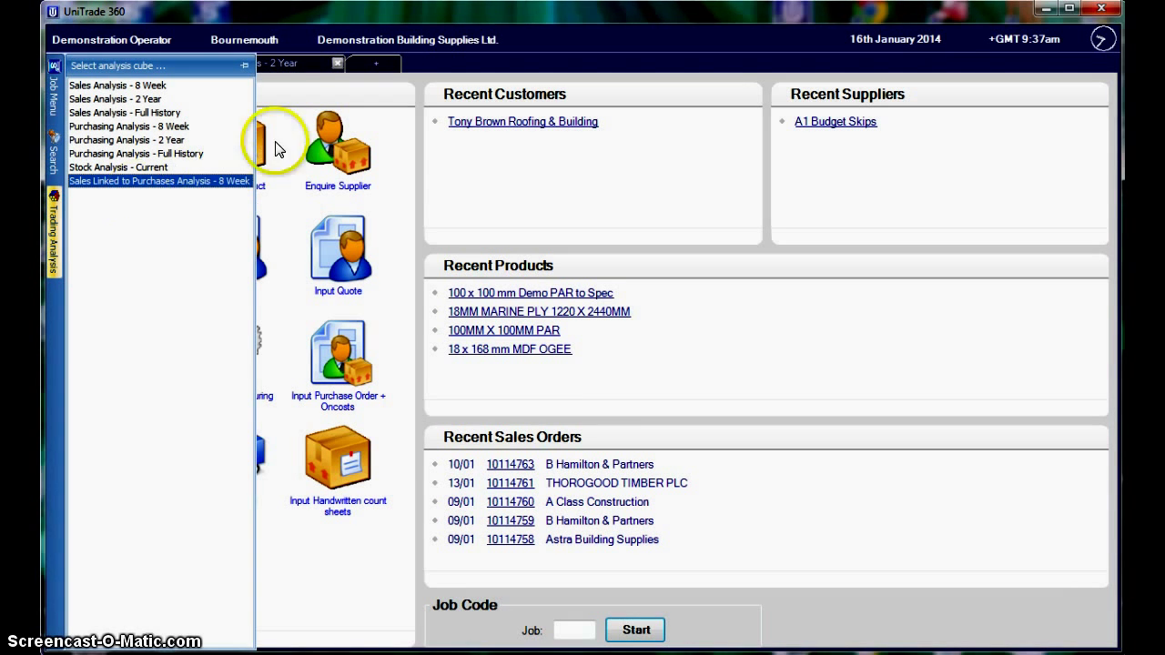
left_click(289, 65)
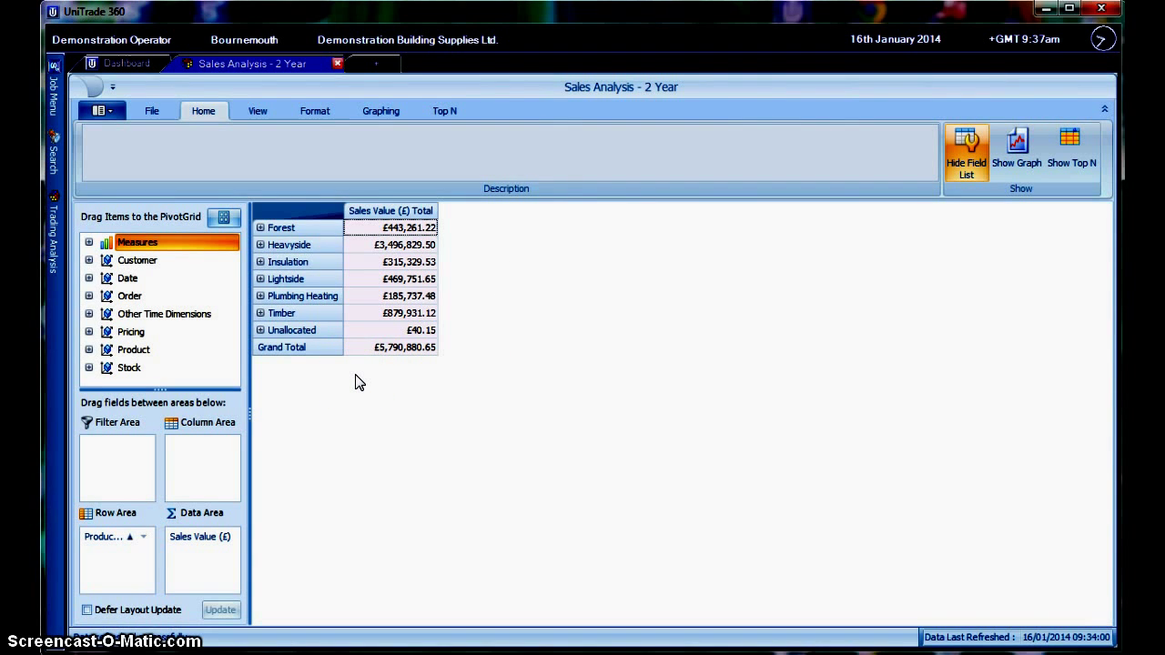
- Add the Gross Margin % measure to the pivot grid's data area beside Sales Value (£)
left_click(89, 244)
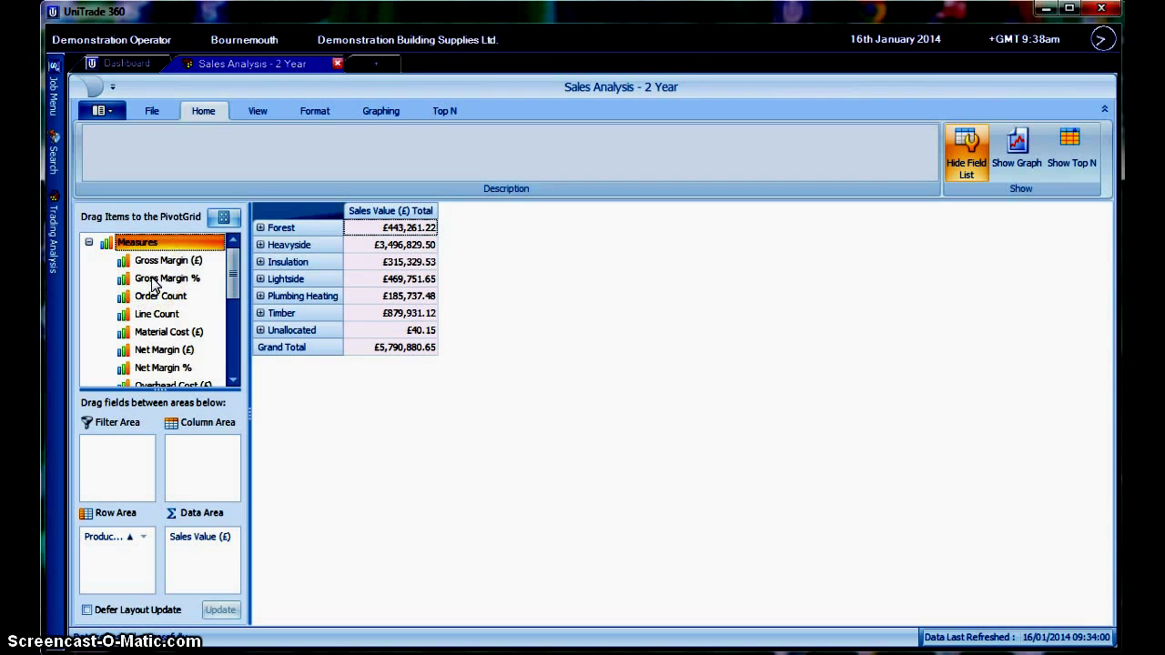
left_click_drag(152, 285, 205, 568)
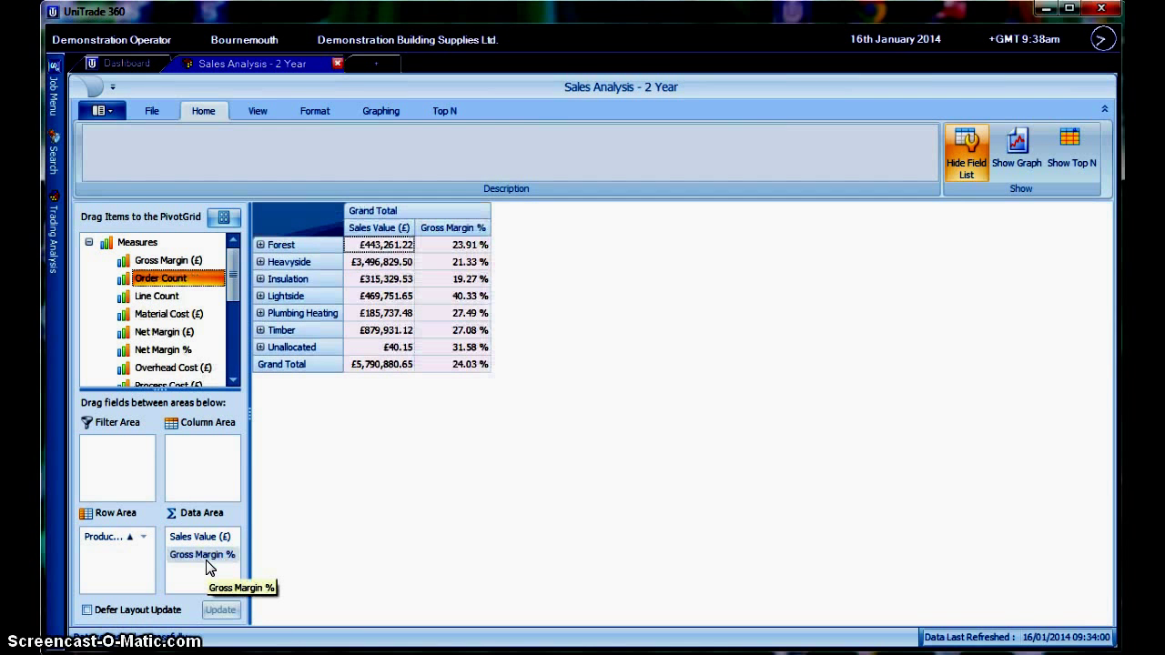
- Drill down through Heavyside and Aggregates to the individual products in the 25Kg group
left_click(260, 262)
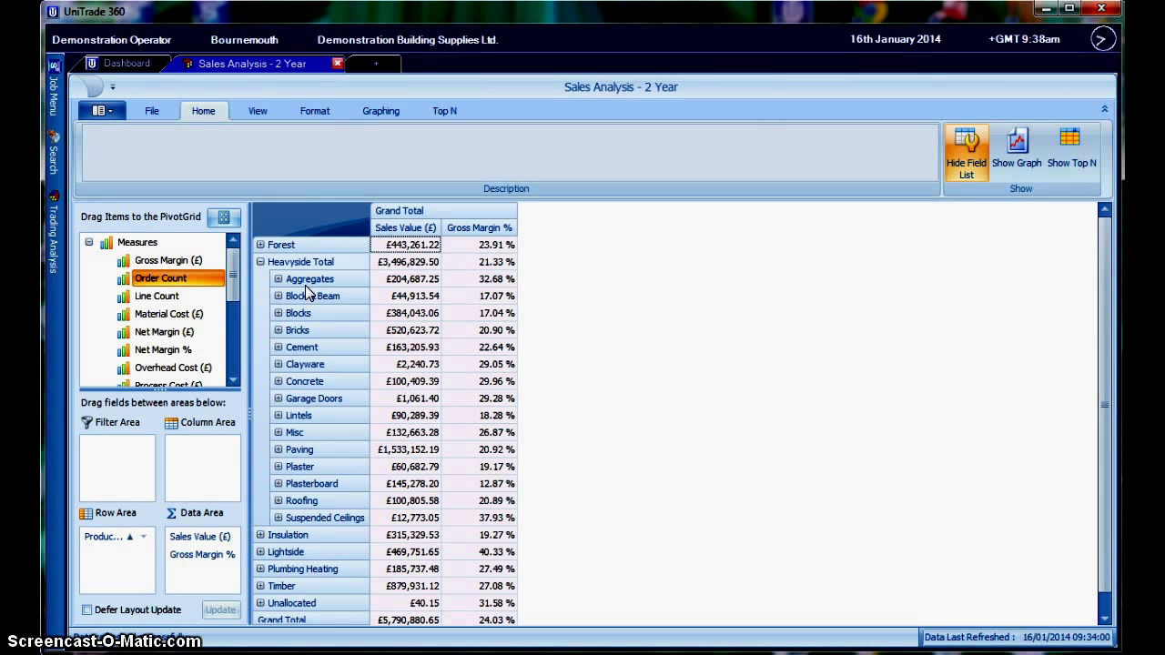
left_click(278, 280)
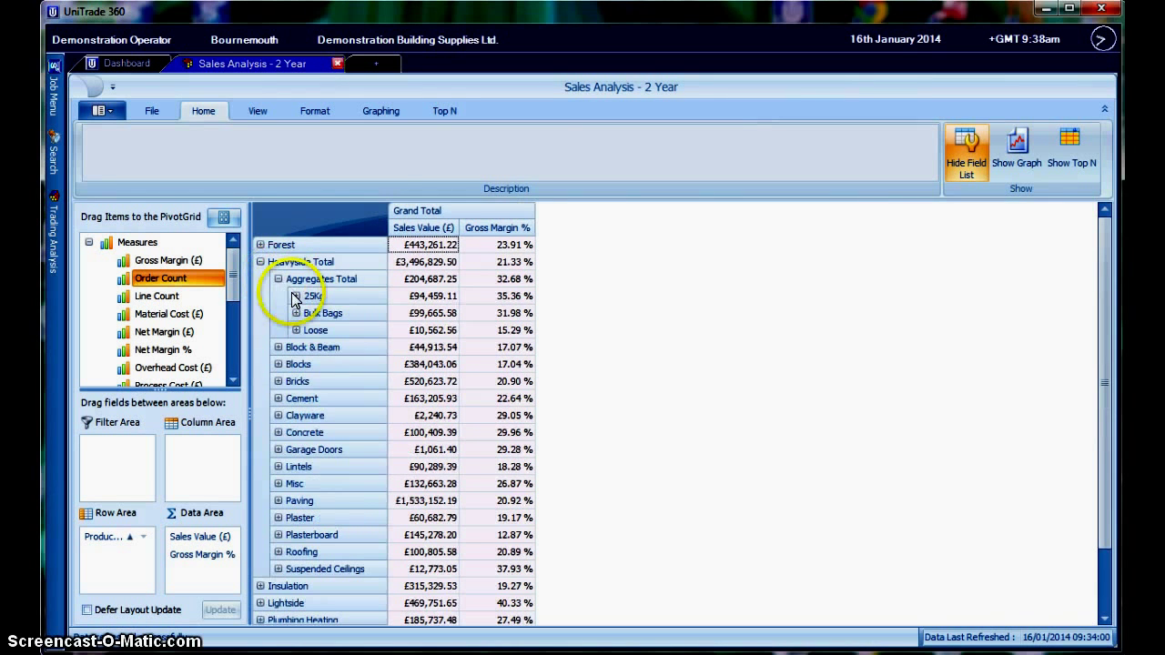
left_click(296, 297)
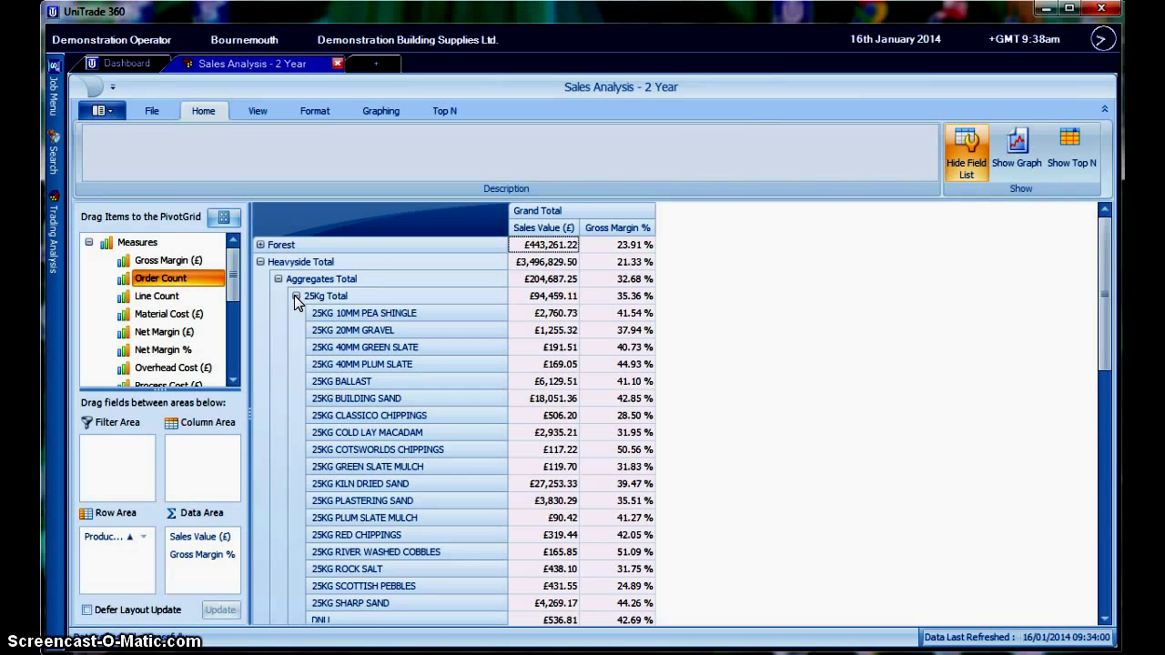
left_click(295, 299)
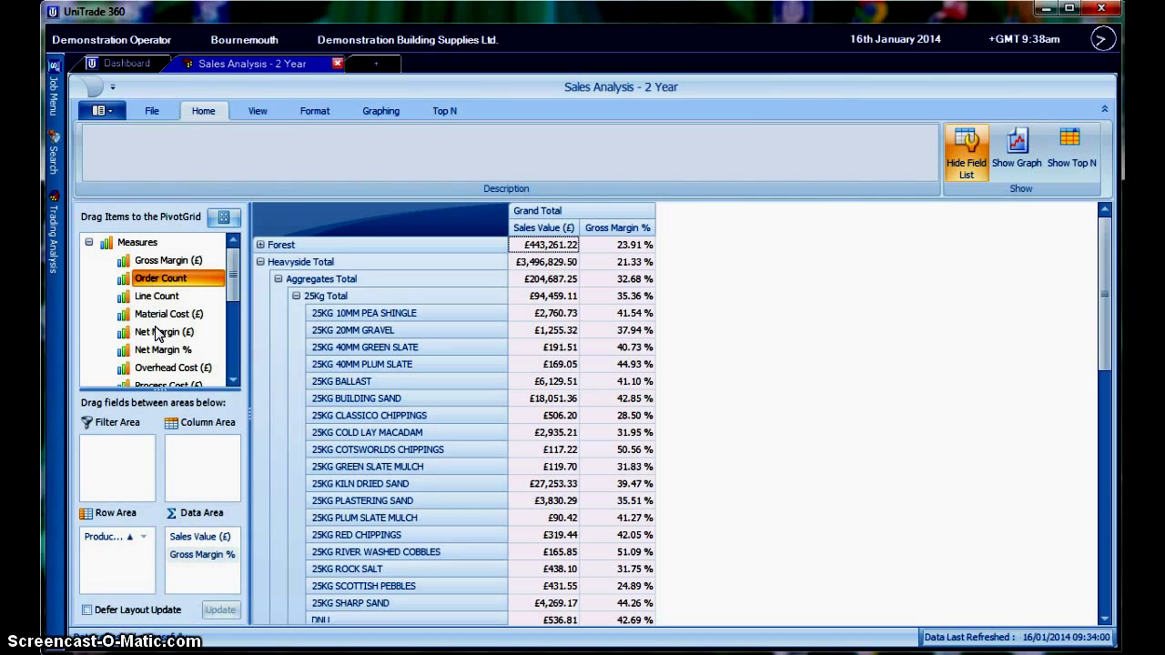
- Remove Gross Margin % from the data area and collapse the Measures group in the field list
left_click_drag(156, 334, 156, 334)
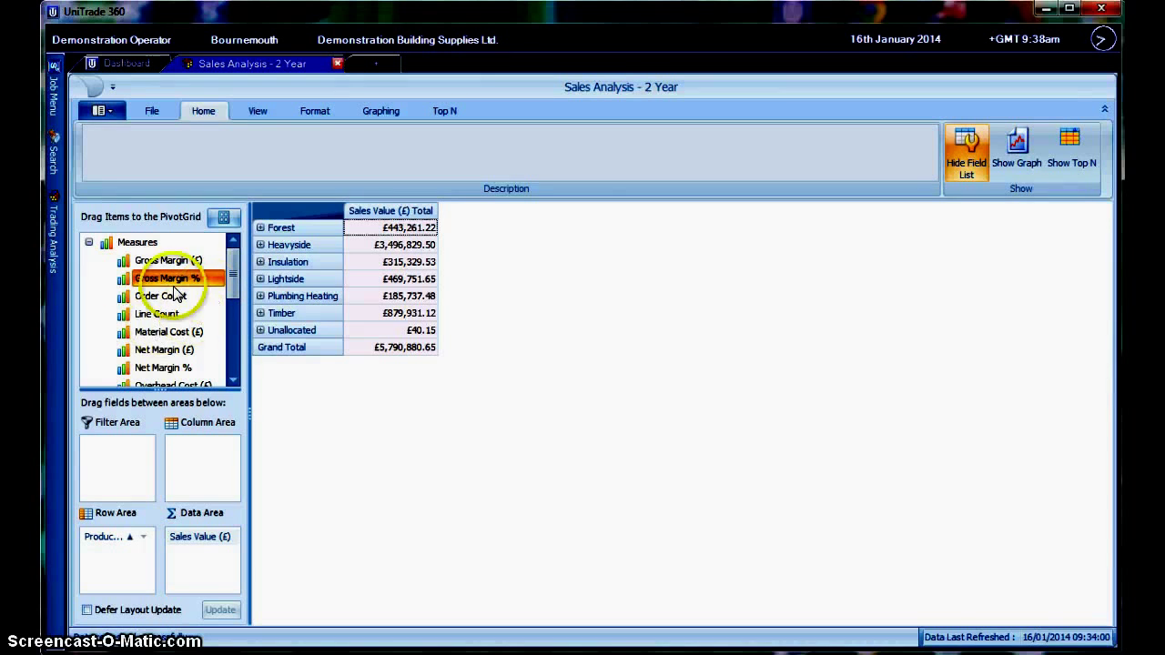
left_click(90, 244)
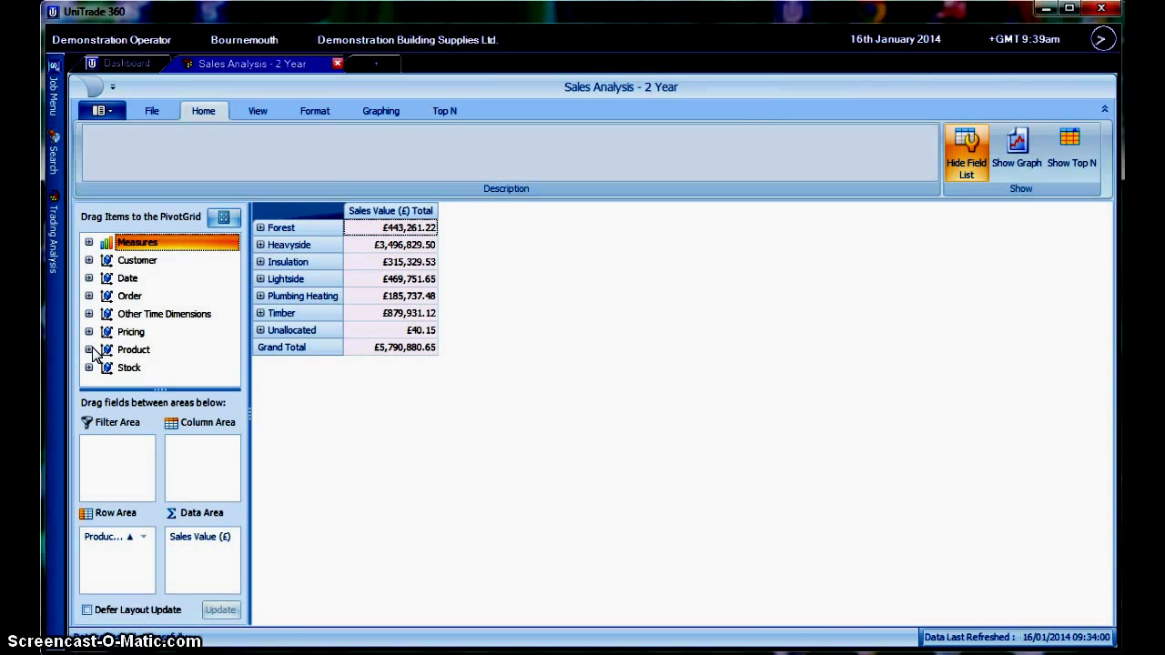
- Add the Date (Year/Qtr) hierarchy to the column area and expand both financial years into quarters
left_click(89, 279)
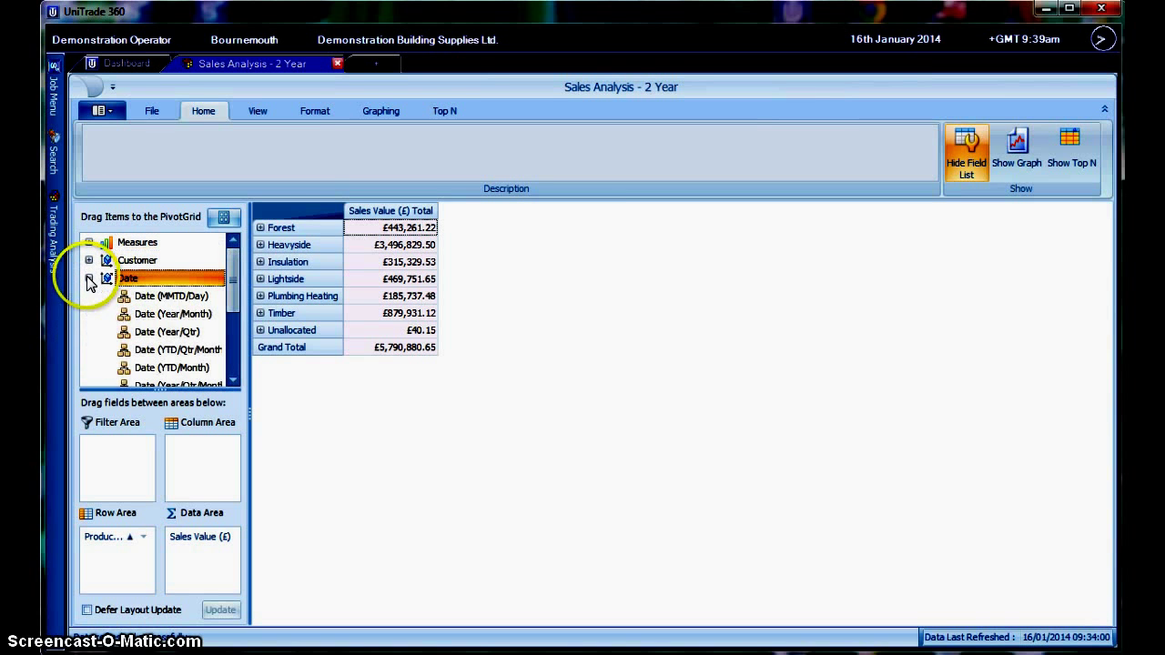
left_click(151, 335)
left_click_drag(151, 333, 206, 474)
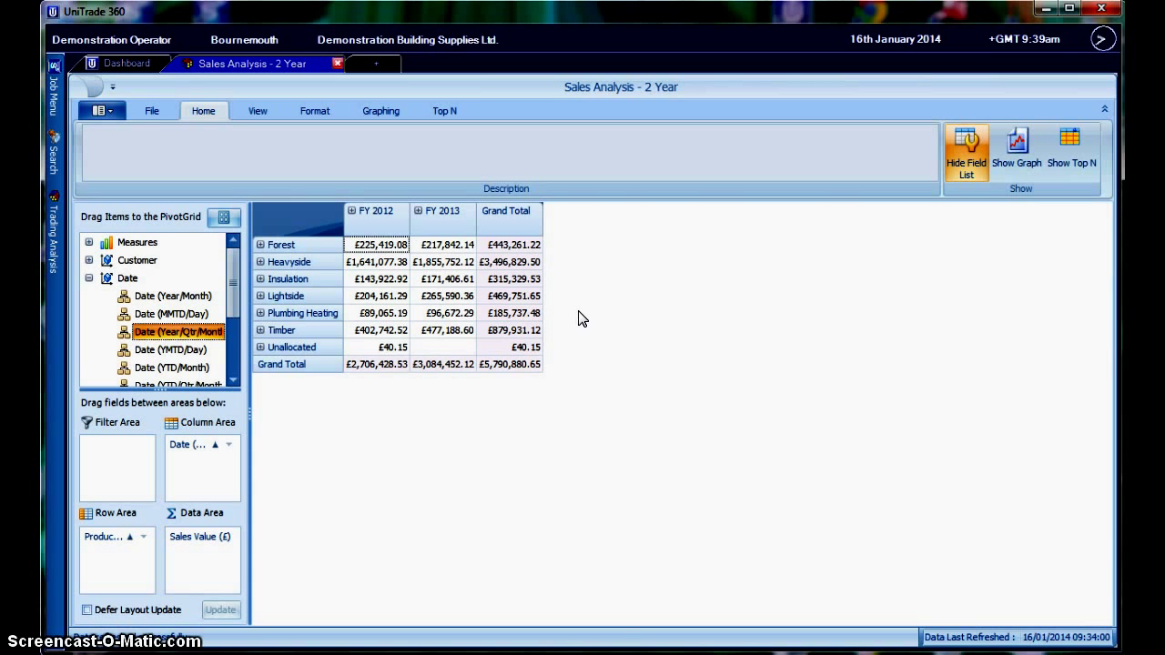
right_click(373, 227)
left_click(401, 261)
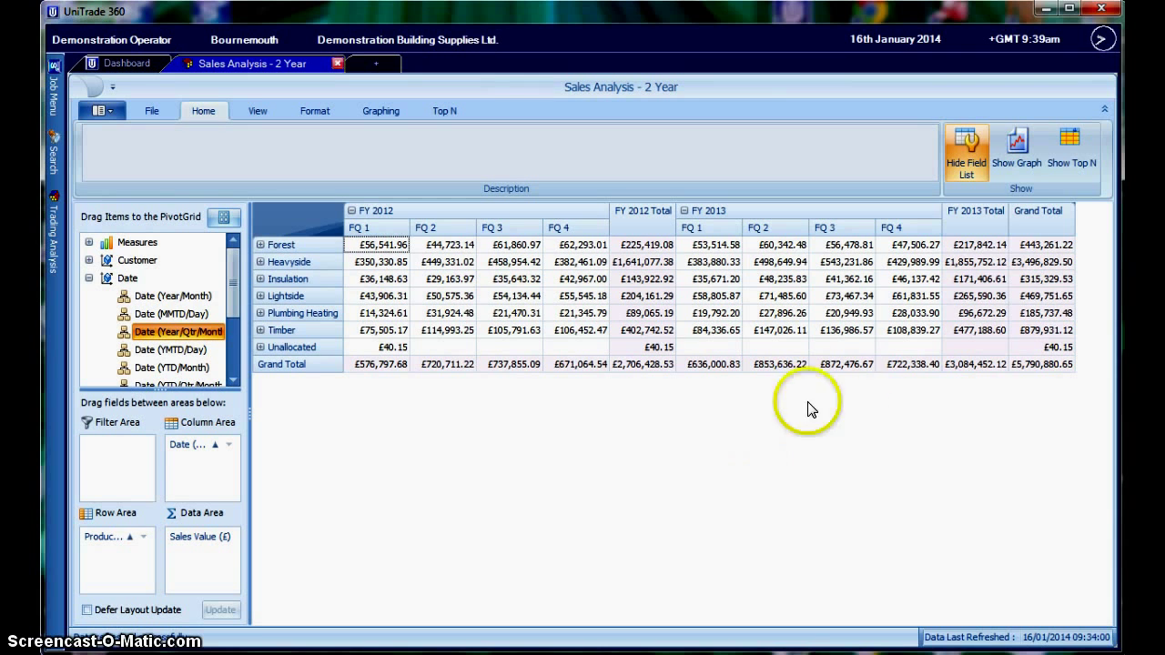
- Show the graph and plot the Heavyside, Lightside and Forest rows as lines
left_click(1019, 143)
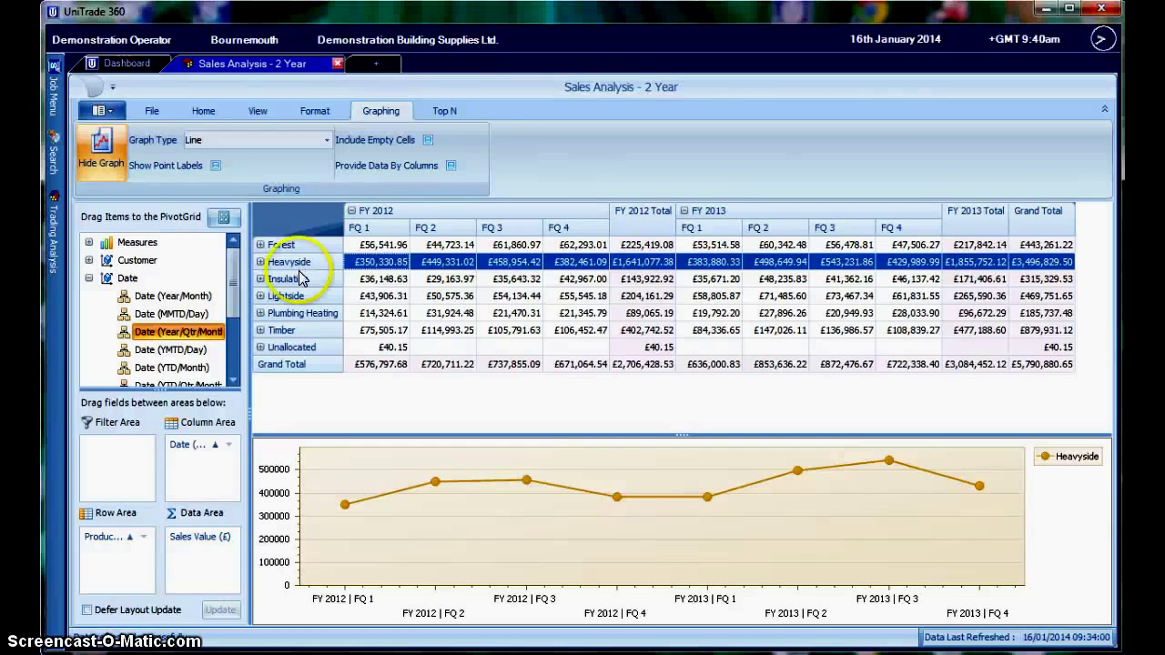
left_click(301, 296, "ctrl")
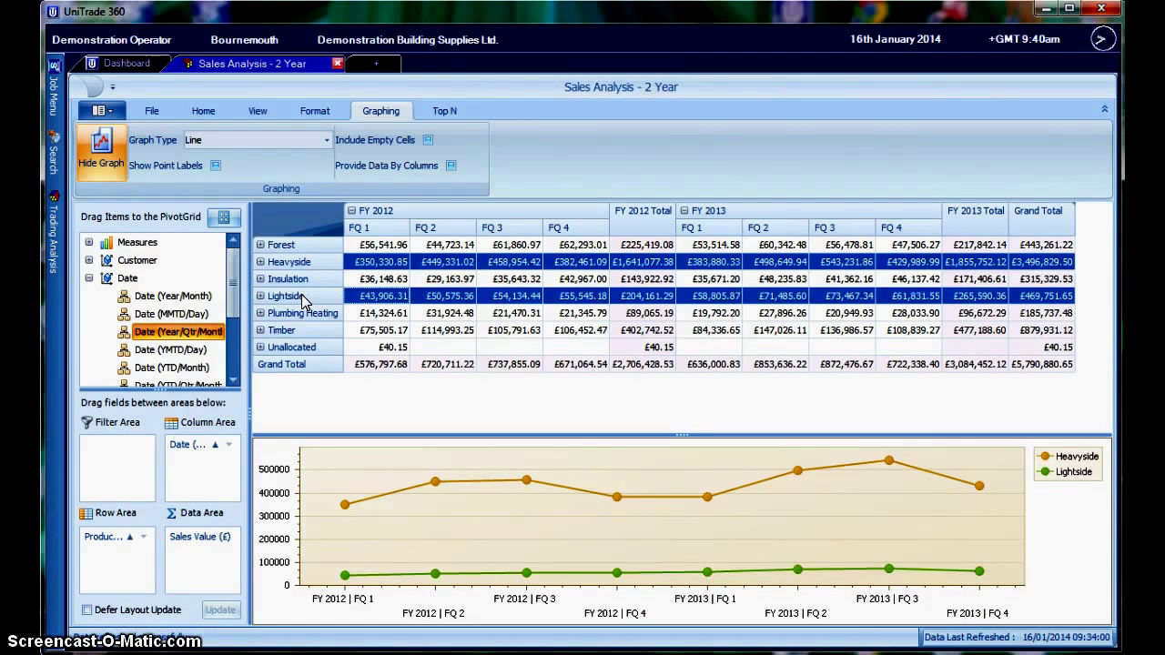
left_click(300, 248, "ctrl")
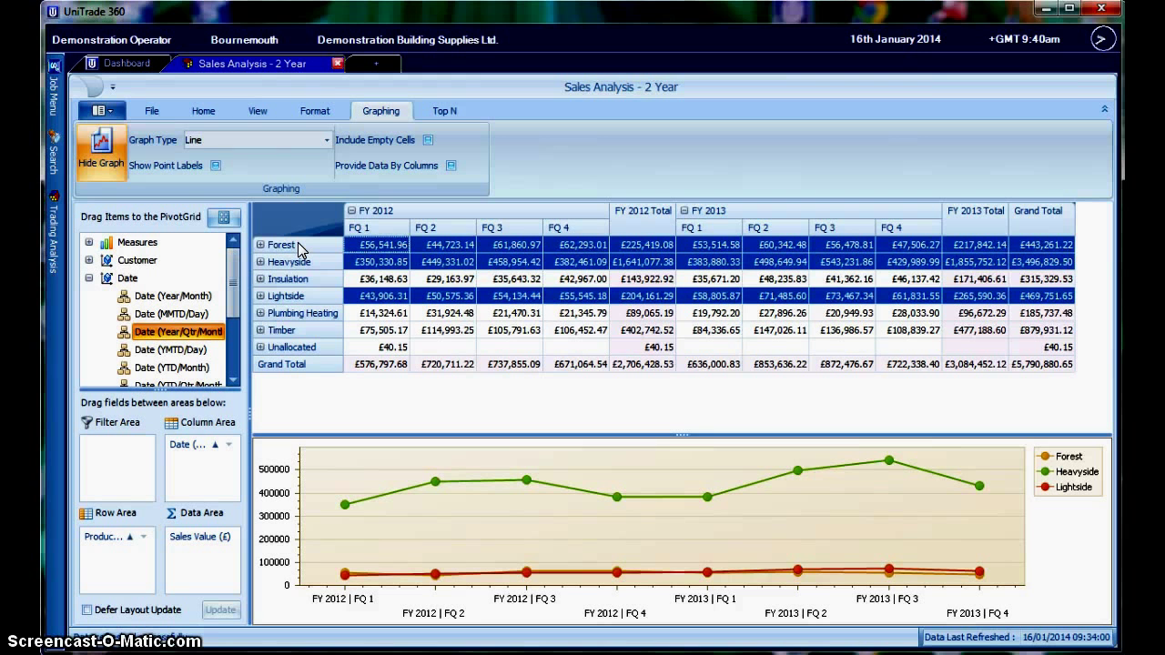
- Graph only FQ 2 to FQ 4 of FY 2012 for Forest through Lightside, and hide the graph
left_click(443, 244)
left_click_drag(507, 273, 580, 311)
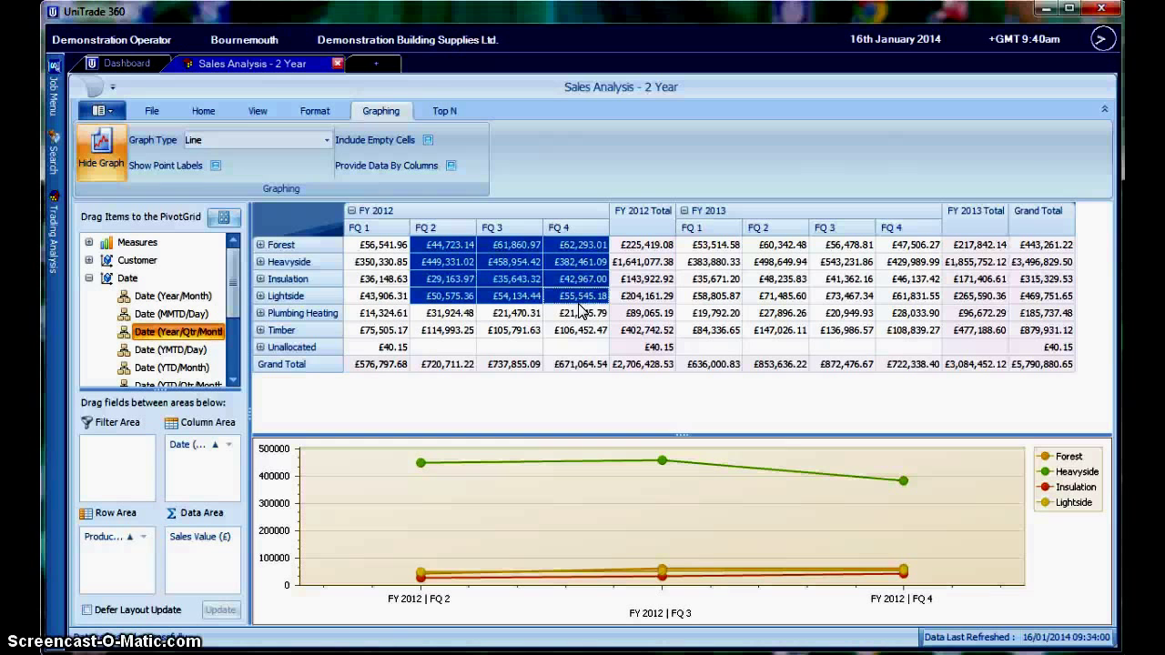
left_click(561, 312)
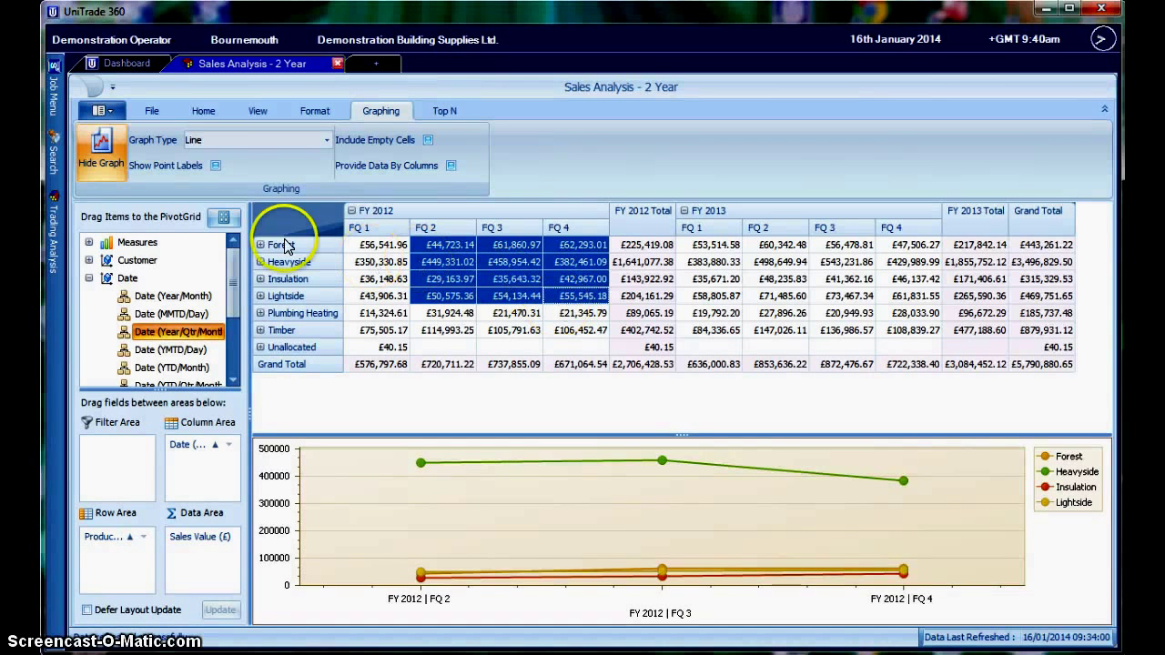
left_click(100, 147)
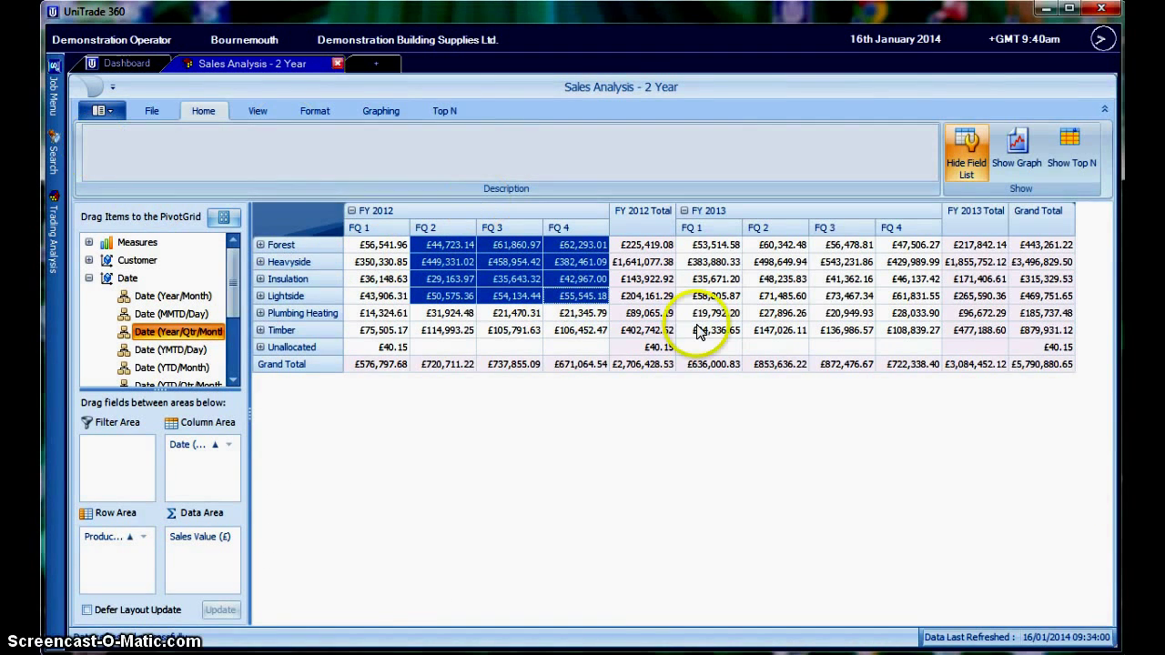
- Show the Top N view and rank it by the Product field on Sales Value (£)
left_click(1069, 143)
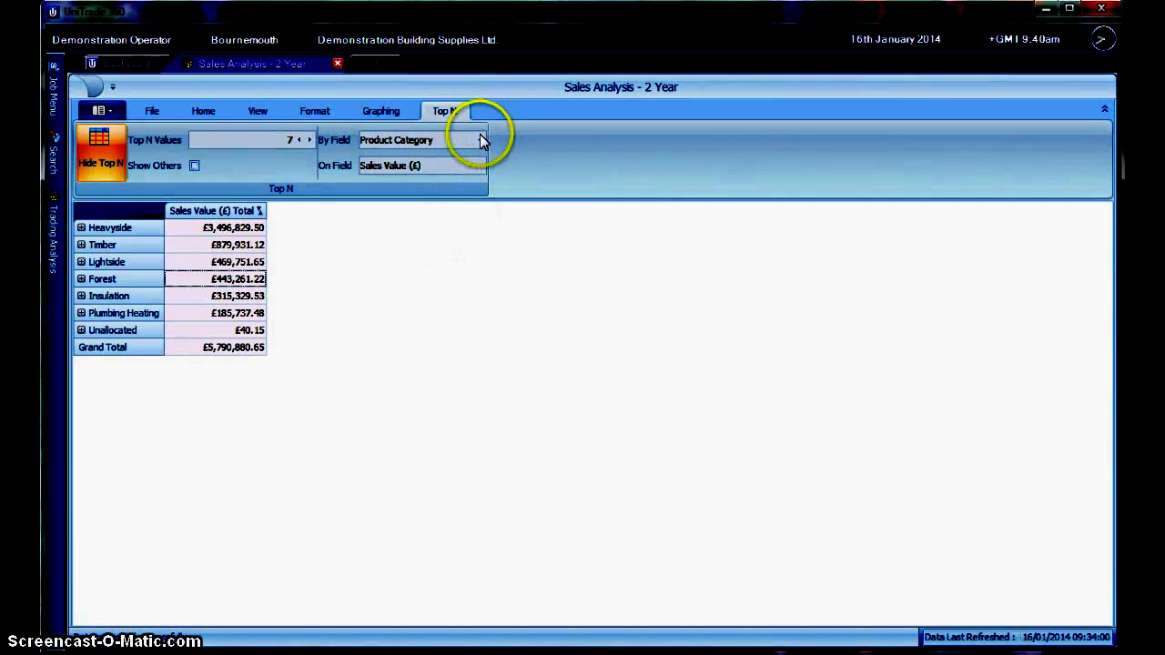
left_click(481, 142)
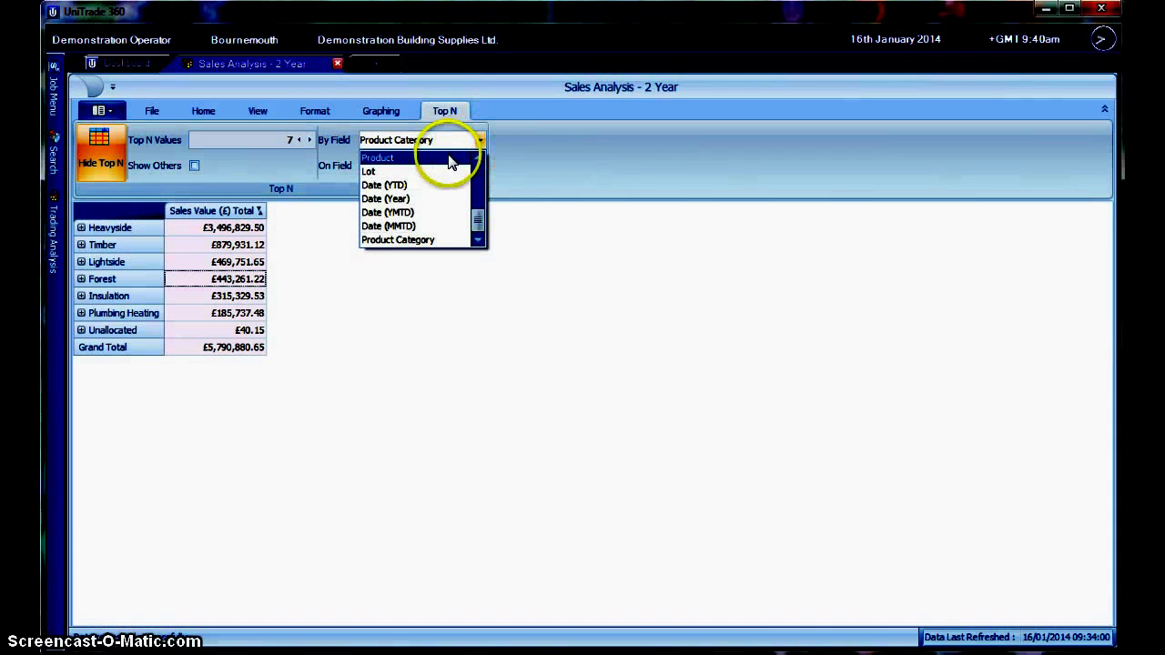
left_click(445, 164)
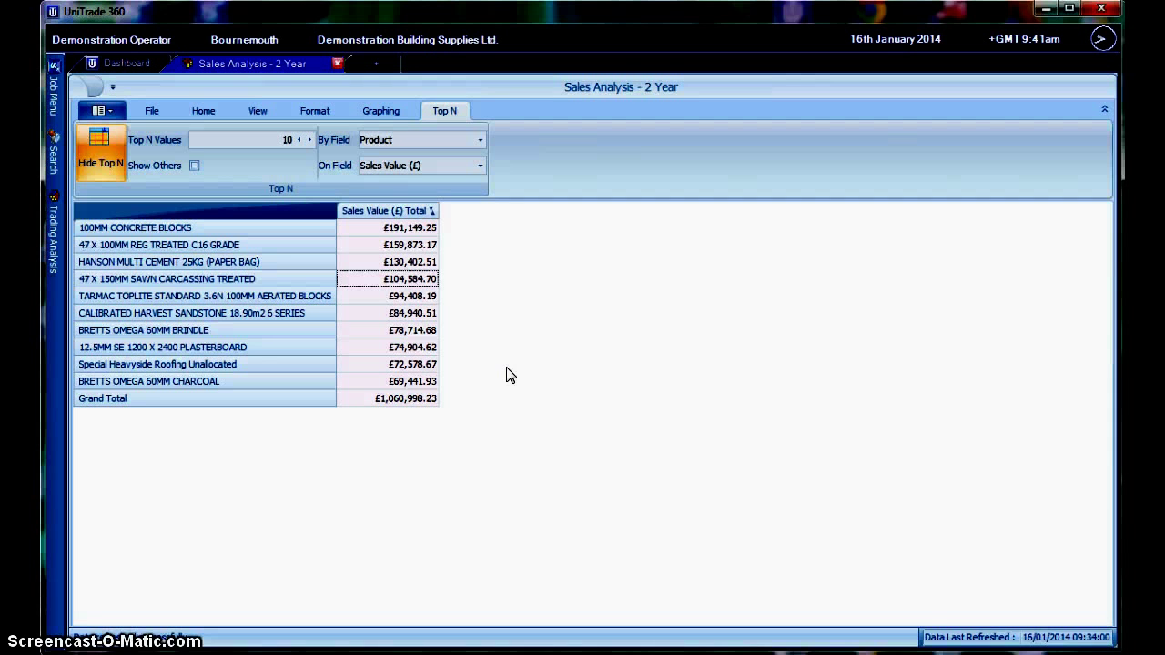
- Set the number of Top N values to 15 and include the Others row
left_click(309, 140)
left_click(310, 141)
left_click(309, 140)
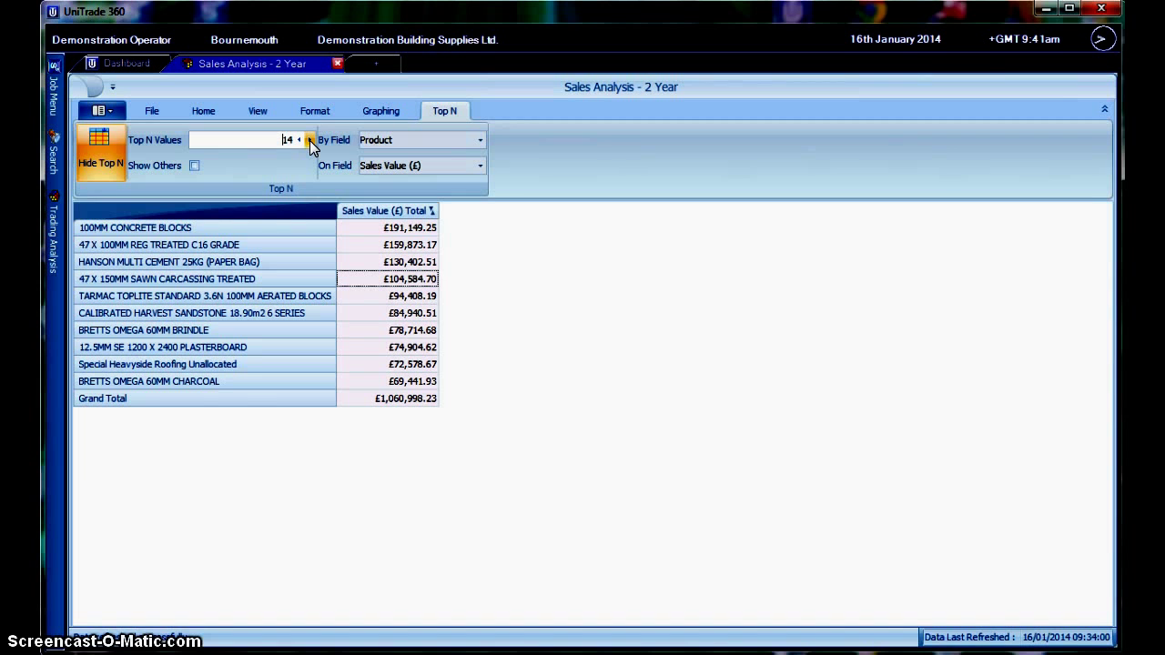
left_click(310, 140)
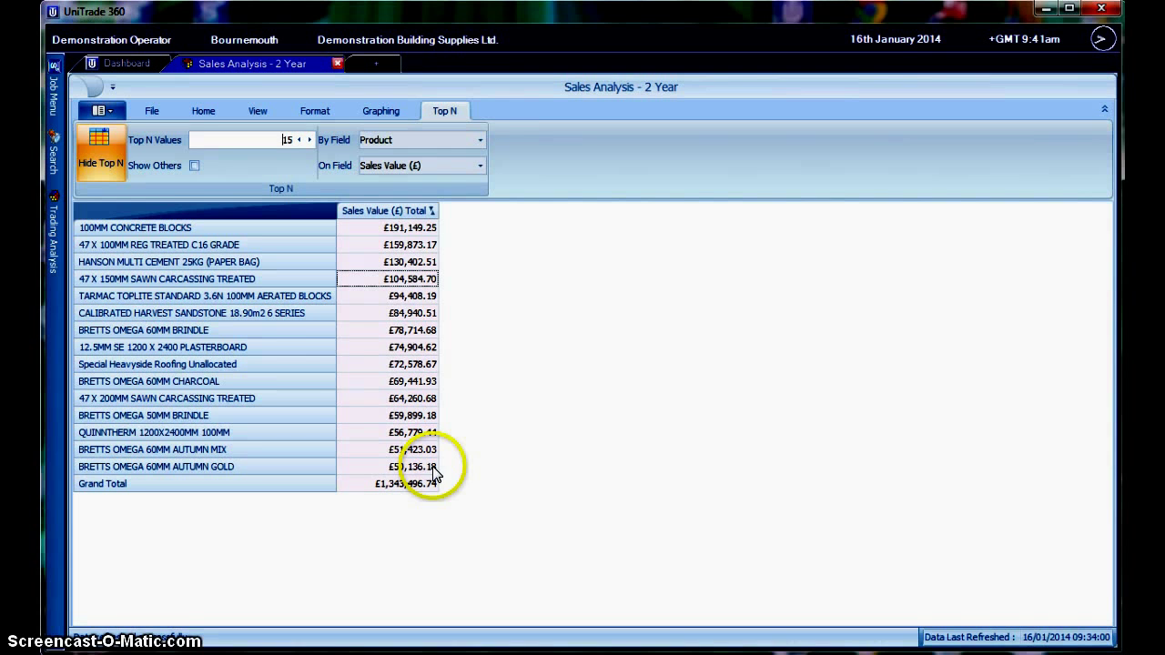
left_click(194, 166)
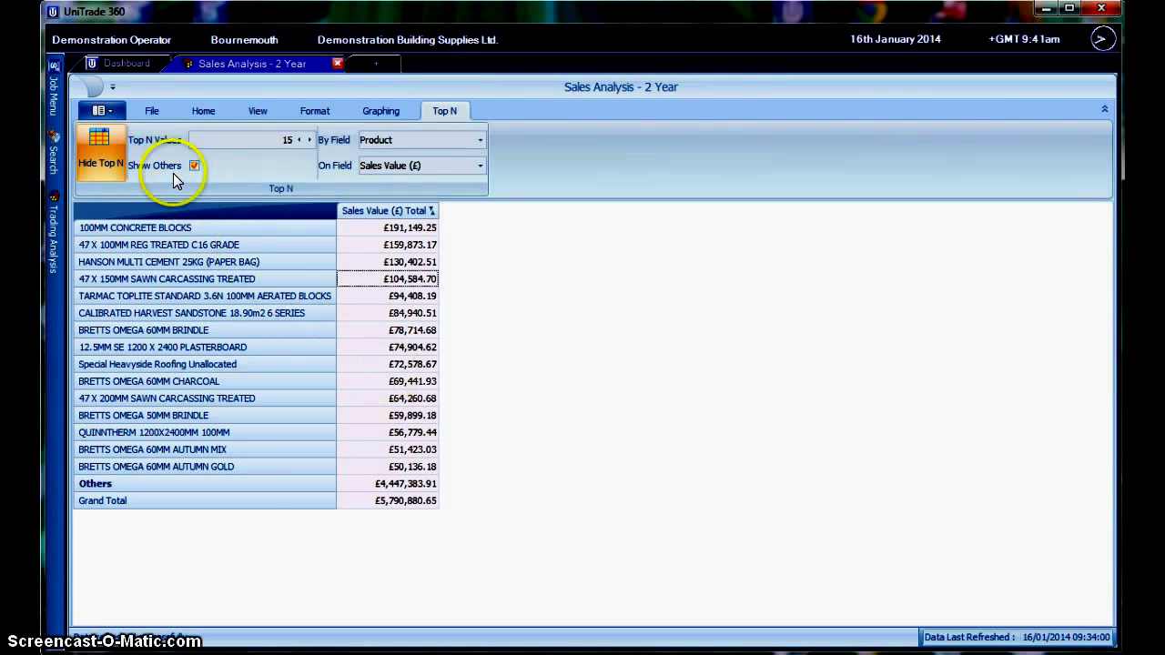
- Preview the printed Top 15 by Product report and close the preview
left_click(152, 111)
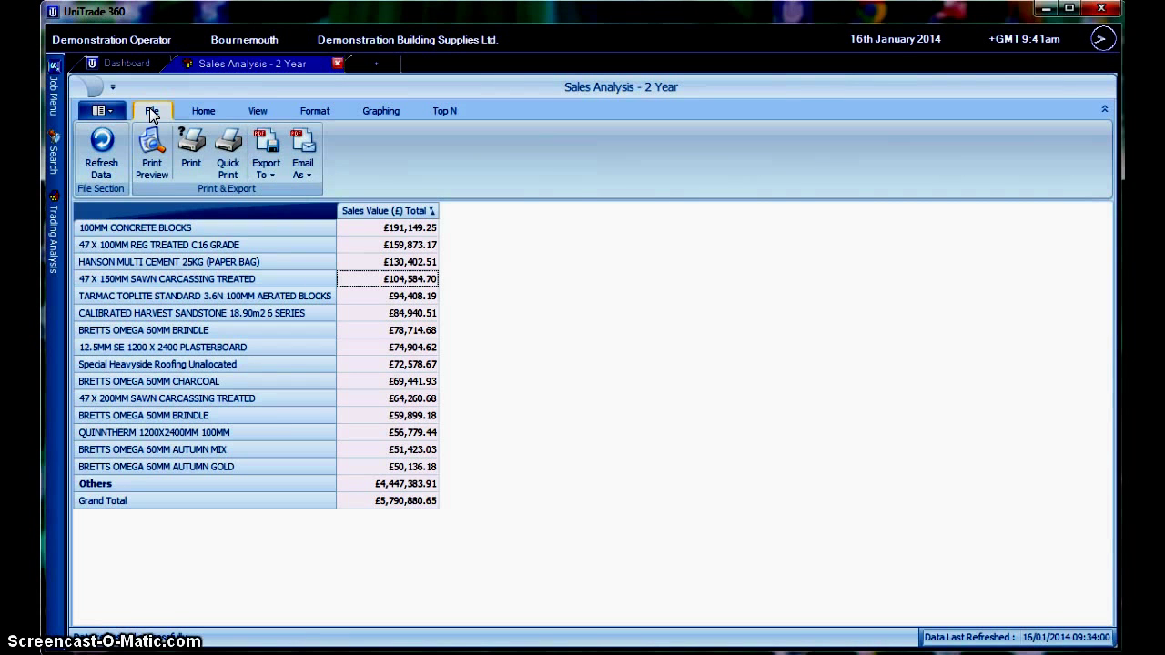
left_click(153, 165)
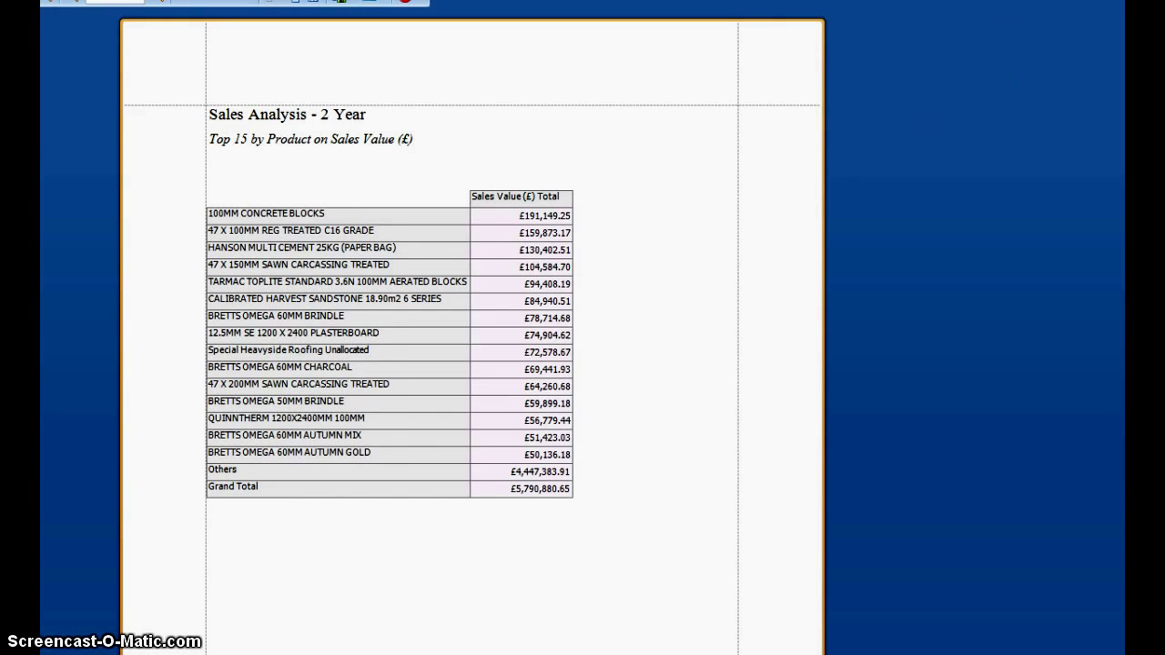
key("Escape")
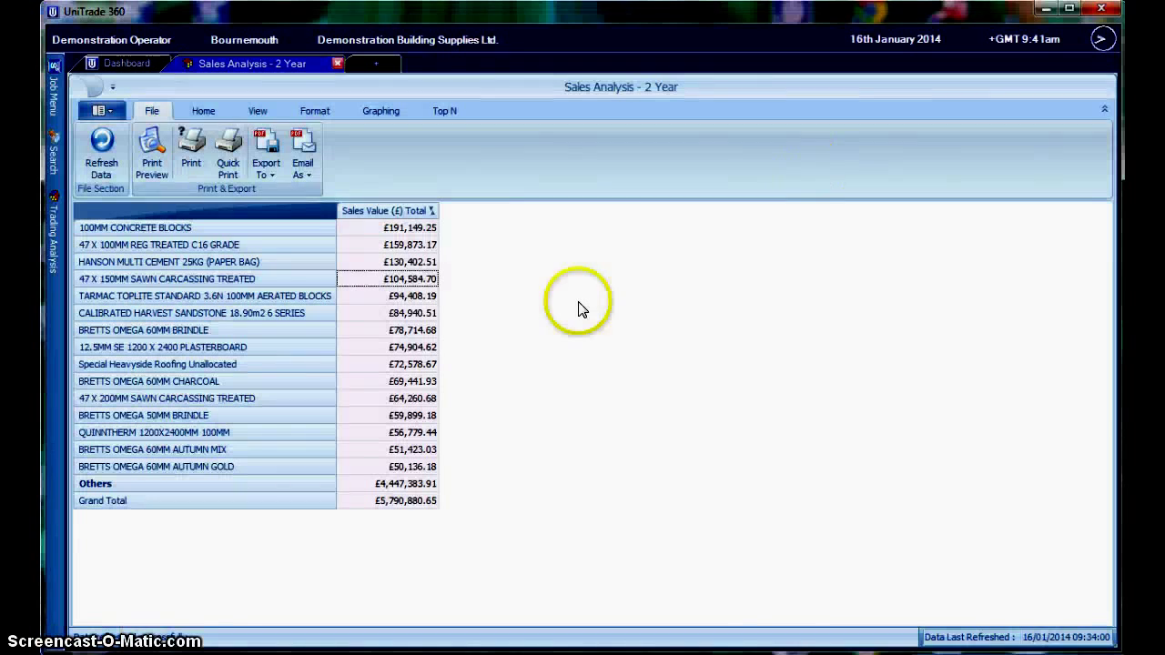
- Bring up the file formats available for exporting the Top 15 product table
left_click(265, 175)
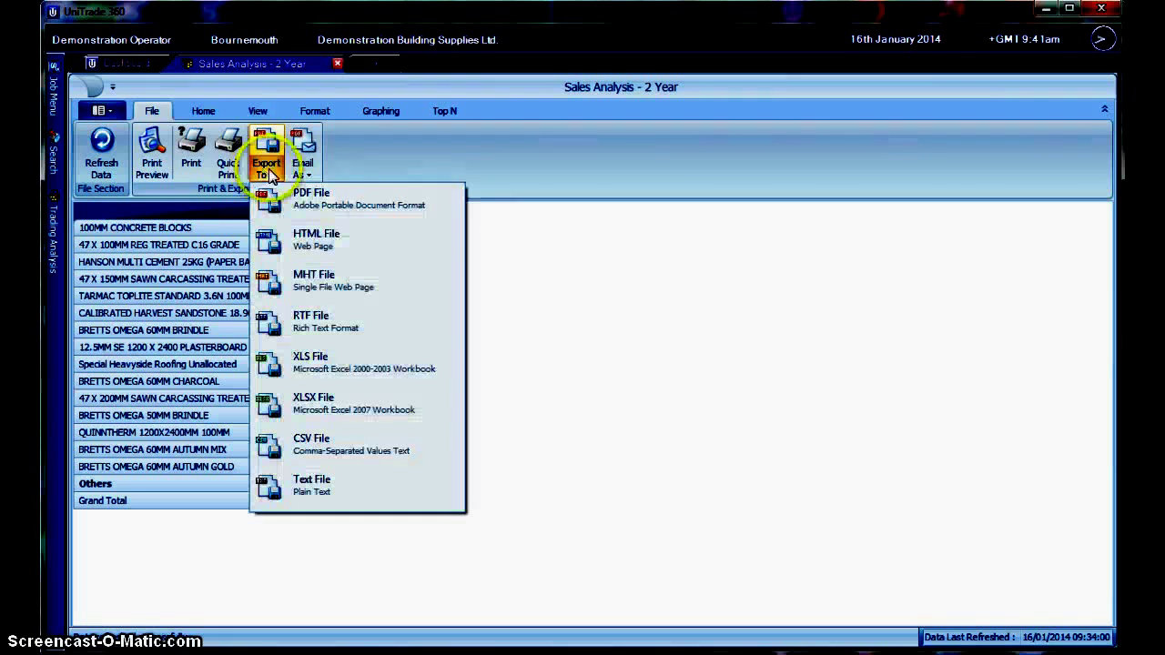
left_click(308, 290)
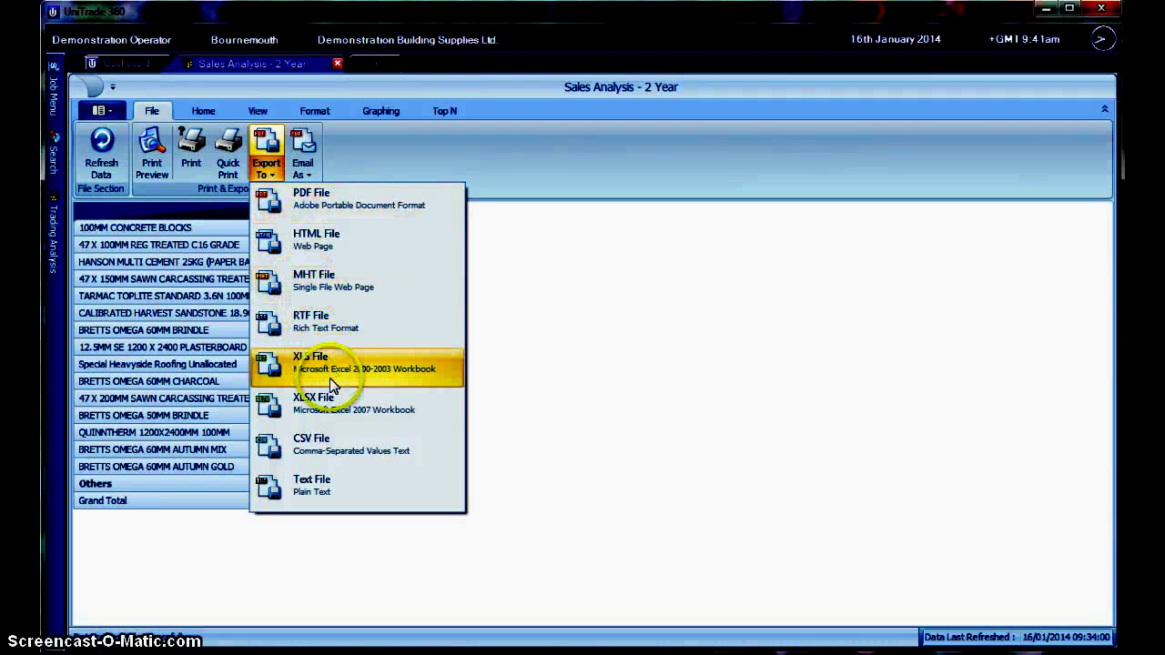